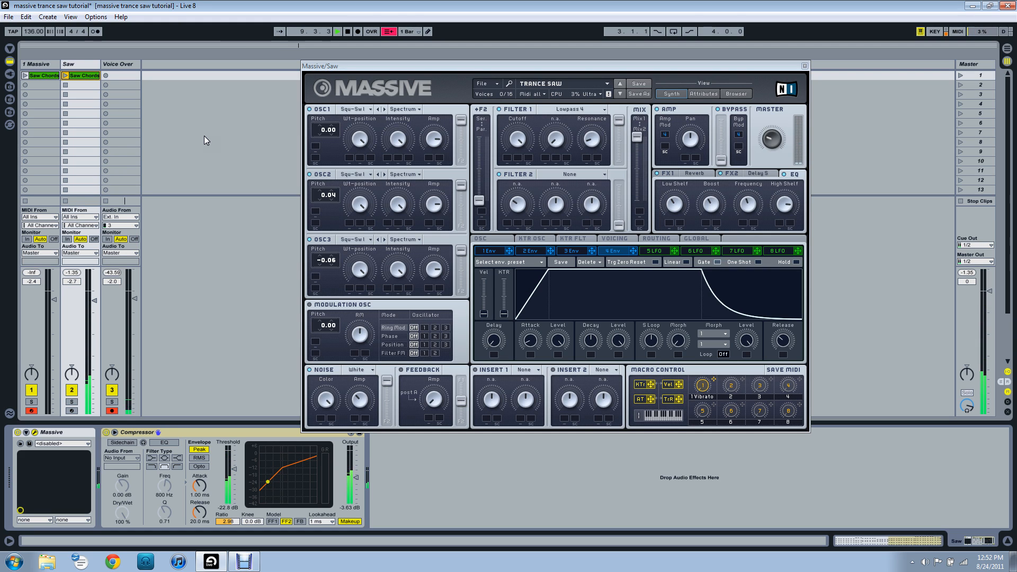
Switch to the 1 Massive track and reposition its untitled Massive synth window next to the mixer channels.
left_click_drag(440, 63, 331, 63)
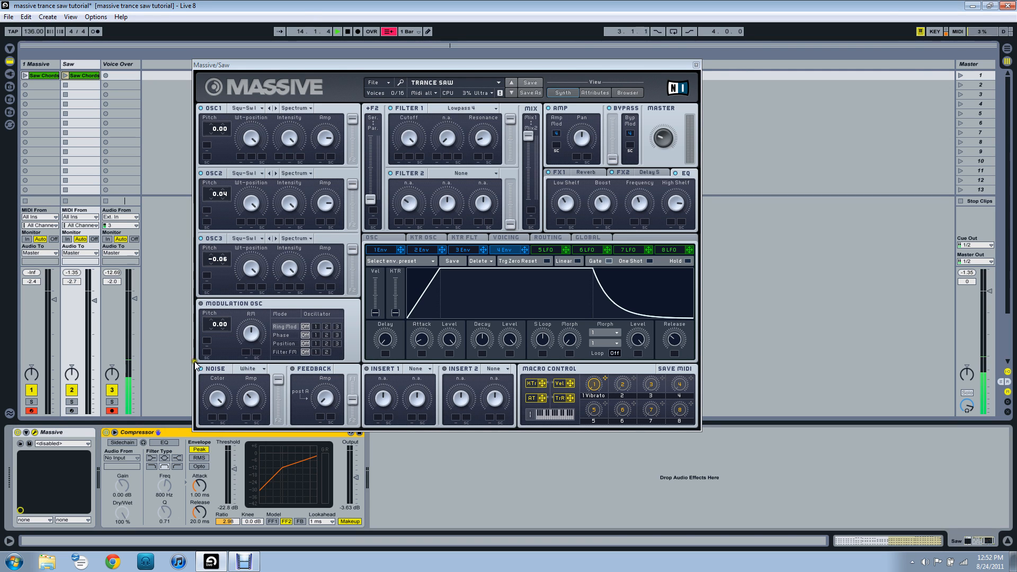
left_click_drag(225, 65, 240, 62)
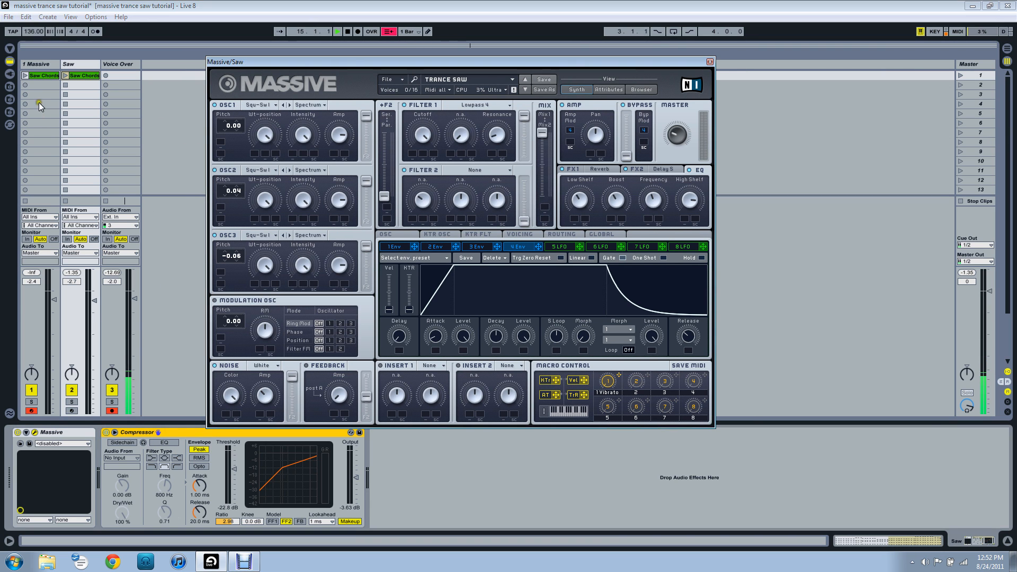
left_click(37, 66)
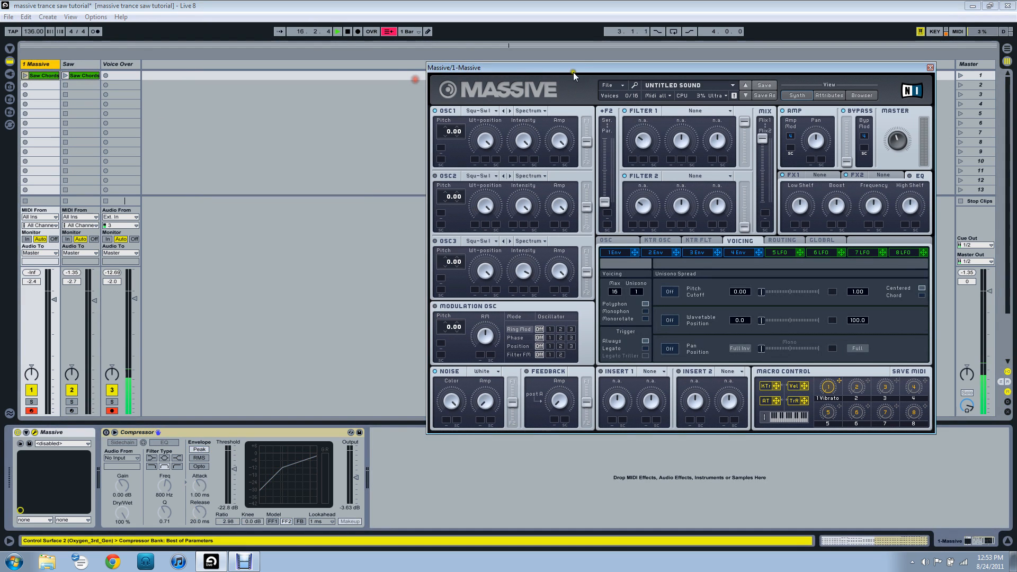
left_click_drag(573, 71, 378, 70)
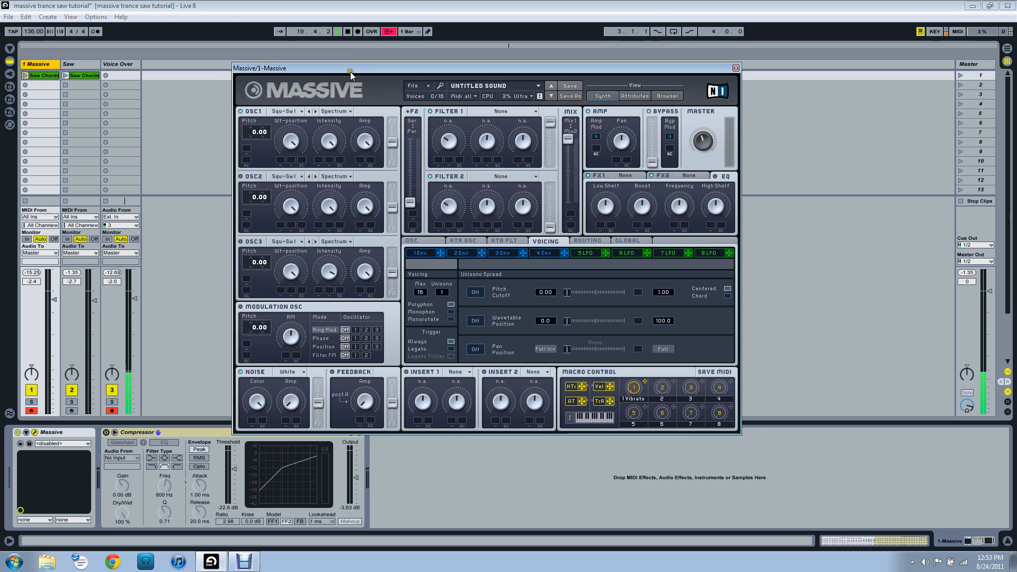
left_click_drag(351, 69, 294, 65)
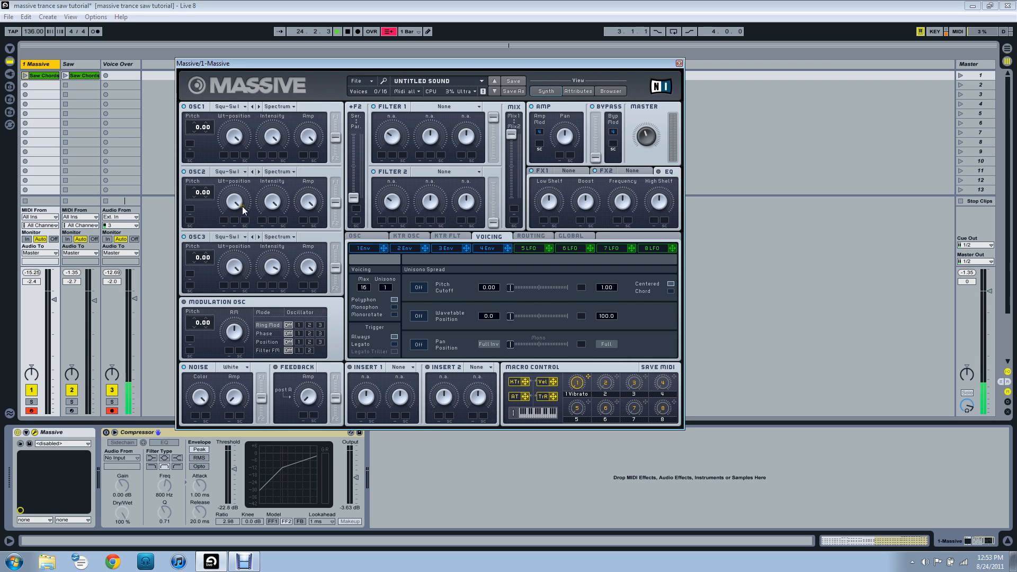
Detune the oscillators by setting OSC2's pitch to 0.04 and OSC3's pitch to -0.06.
left_click(237, 172)
left_click(289, 183)
left_click(210, 195)
left_click_drag(210, 190, 210, 189)
left_click_drag(208, 261, 207, 269)
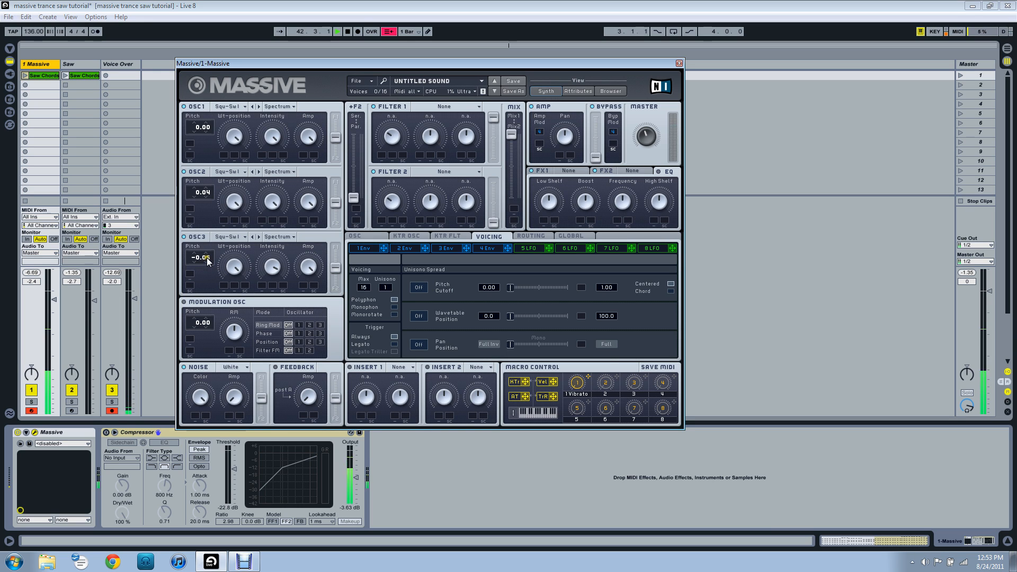
left_click_drag(247, 64, 255, 61)
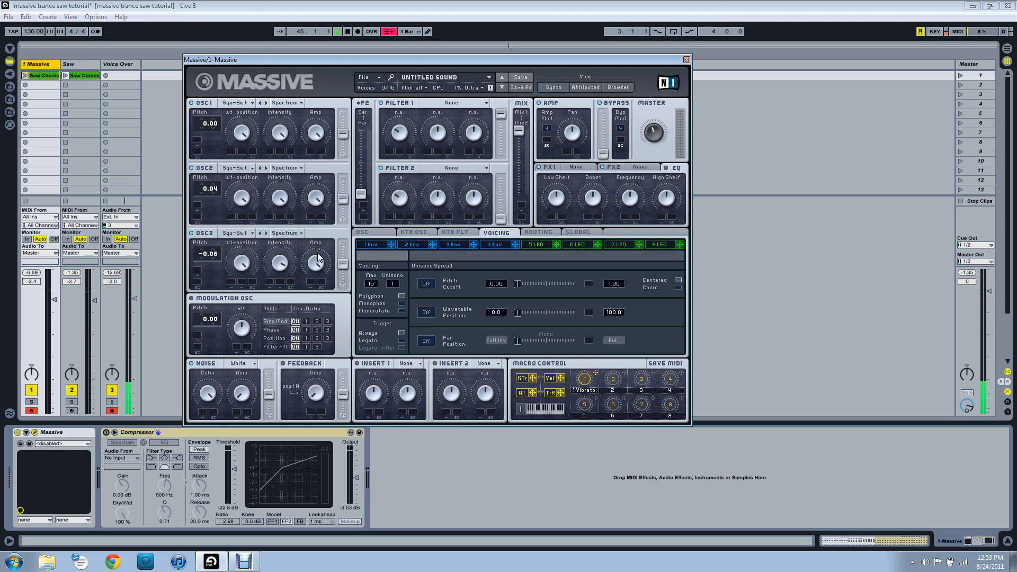
Route OSC1, OSC2 and OSC3 fully into Filter 1.
left_click_drag(342, 199, 343, 179)
left_click_drag(342, 133, 342, 114)
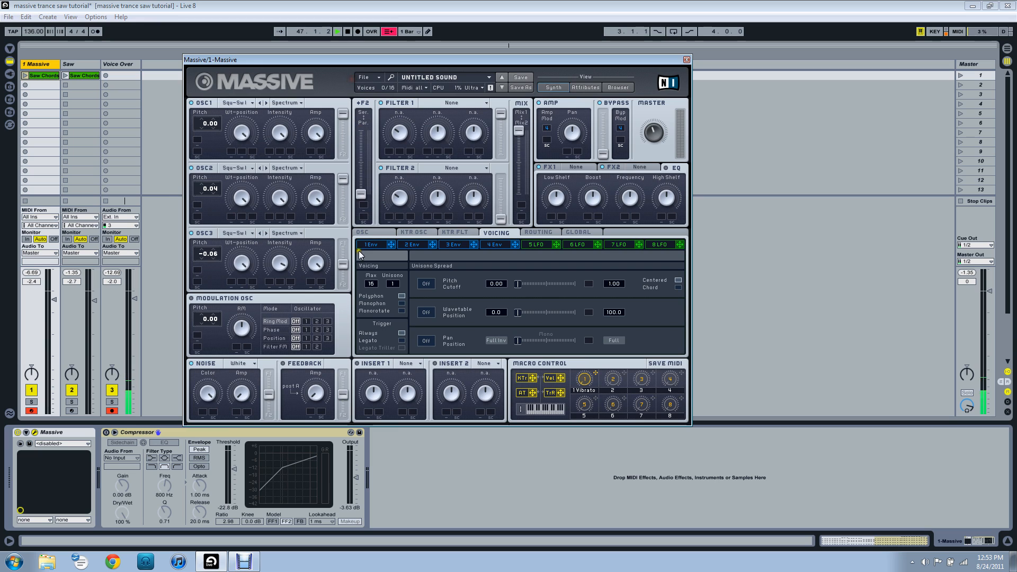
left_click_drag(342, 264, 343, 243)
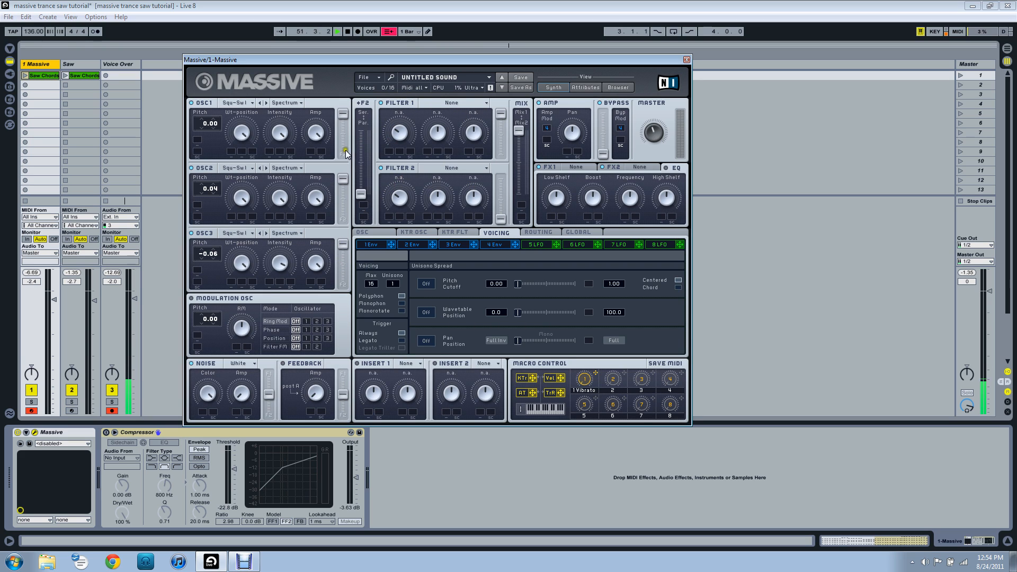
Set up the white noise generator and adjust its amp level.
mouse_move(237, 385)
left_mouse_down()
mouse_move(230, 398)
mouse_move(240, 398)
mouse_move(238, 373)
left_mouse_up()
left_click_drag(216, 64, 249, 59)
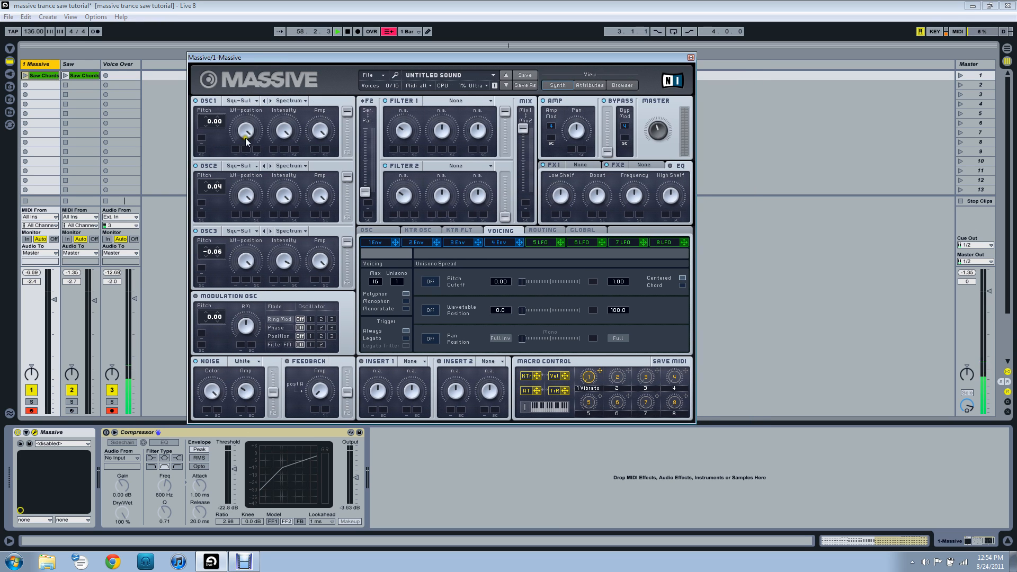
left_click(195, 362)
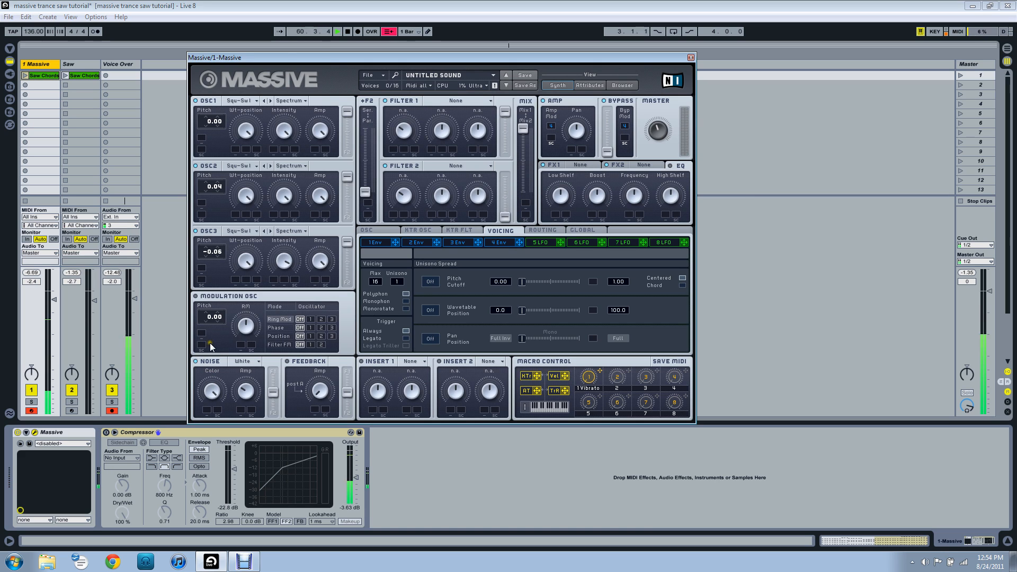
left_click_drag(320, 59, 350, 52)
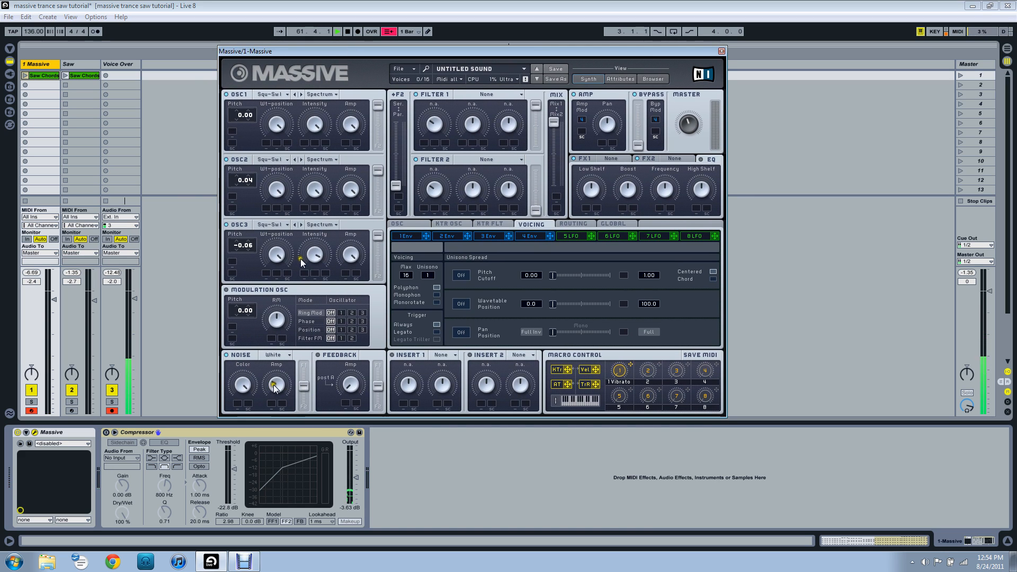
left_click_drag(473, 52, 431, 62)
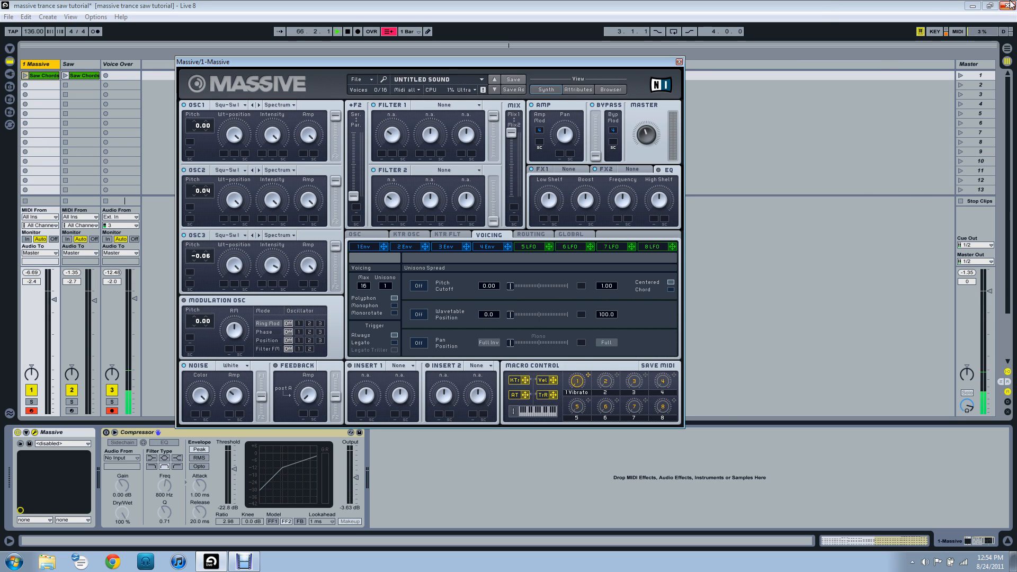
Set Filter 1 to Lowpass 4, open up its cutoff and lower its resonance.
left_click(472, 105)
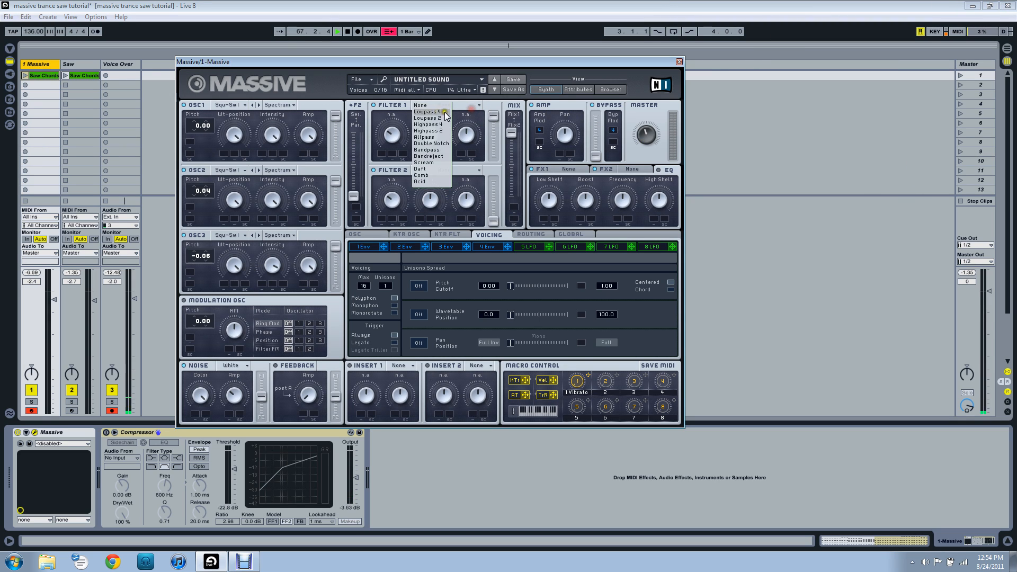
left_click(435, 119)
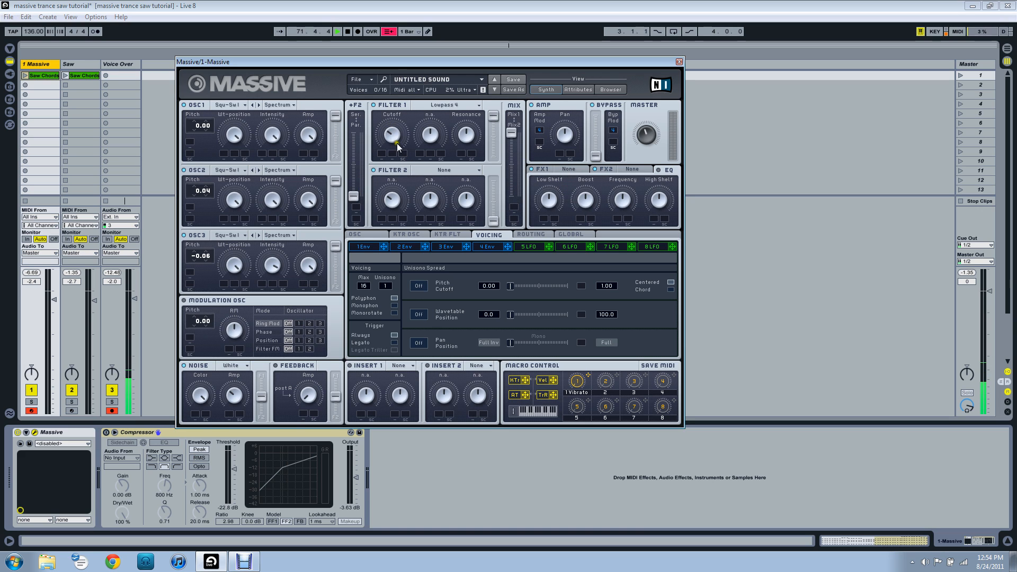
left_click_drag(391, 139, 390, 145)
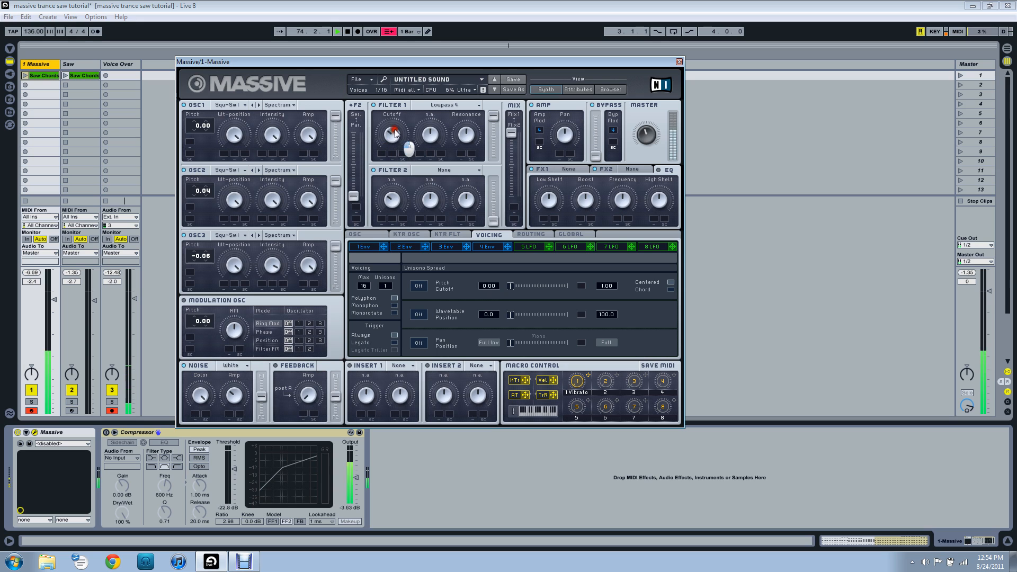
left_click(390, 137)
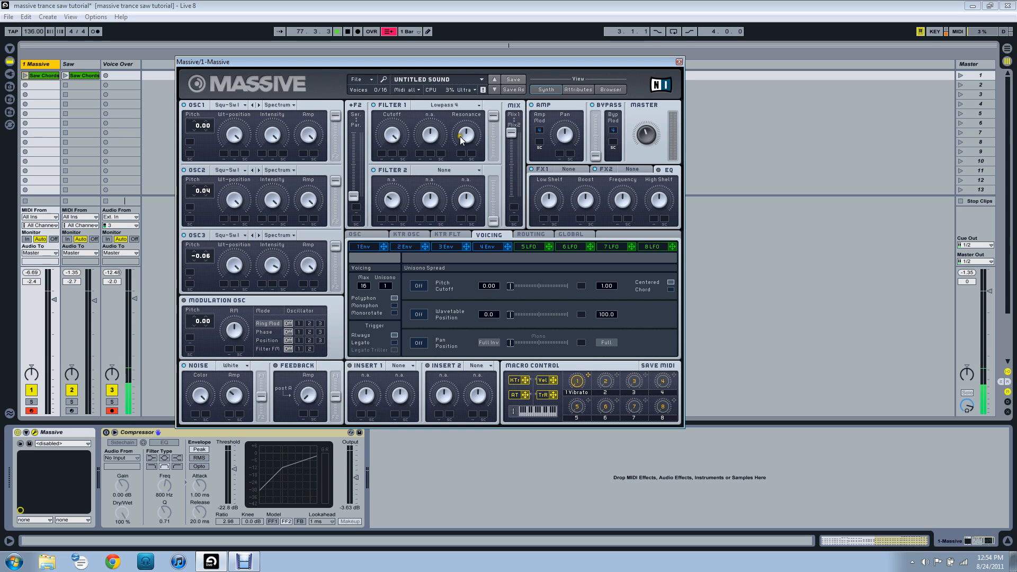
mouse_move(464, 140)
left_mouse_down()
mouse_move(464, 162)
mouse_move(462, 138)
left_mouse_up()
Adjust the synth's master volume and set the unisono voices to 4.
left_click(259, 67)
left_click_drag(646, 140, 646, 140)
left_click_drag(390, 286, 392, 281)
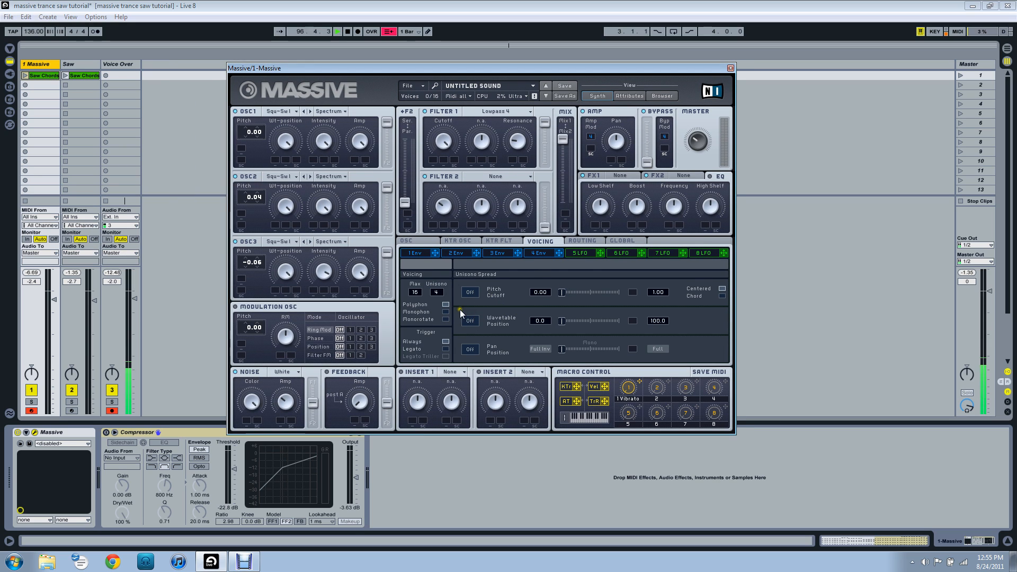
Enable the unisono spread for pitch cutoff with a slight amount and for pan position at nearly full width.
left_click(475, 296)
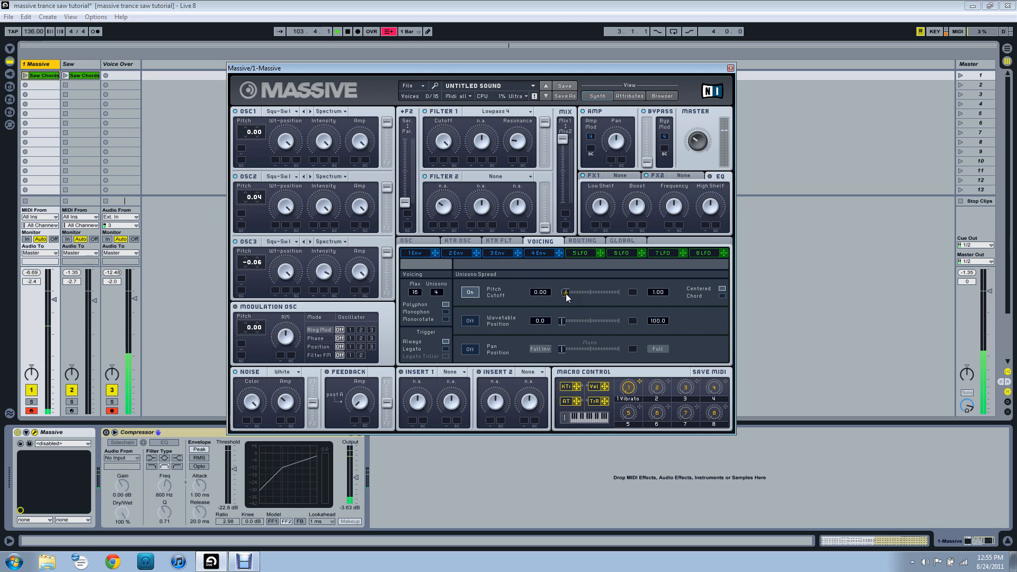
left_click(469, 350)
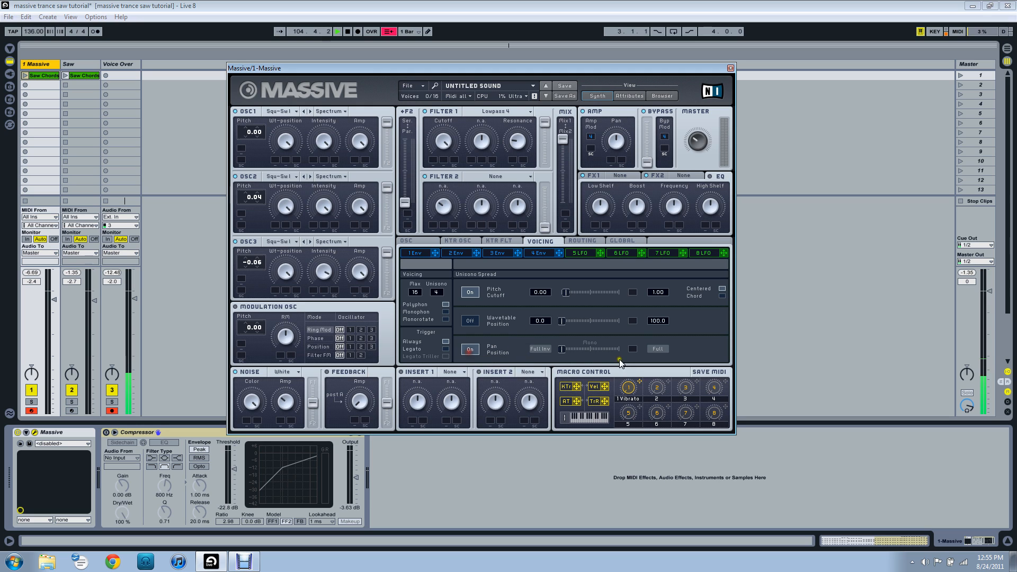
left_click_drag(563, 351, 639, 363)
left_click_drag(486, 70, 491, 67)
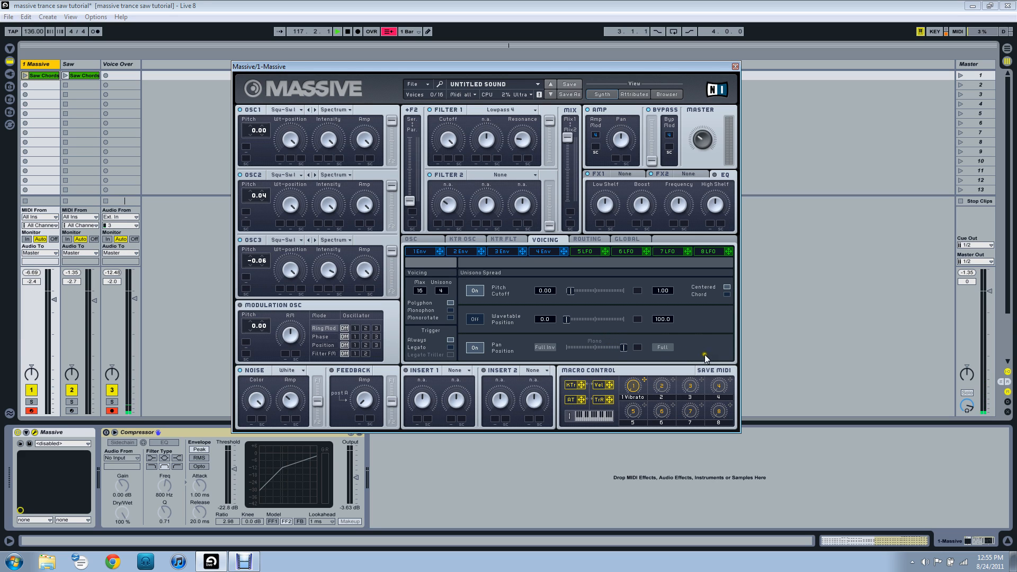
Lengthen the release of envelope 4.
left_click(545, 251)
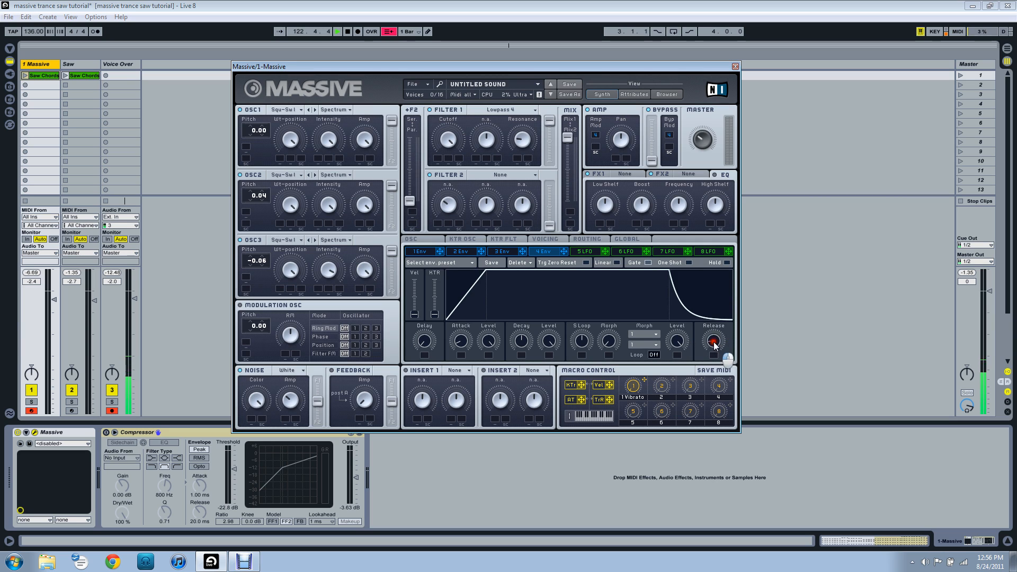
mouse_move(713, 345)
left_mouse_down()
mouse_move(711, 327)
mouse_move(712, 341)
left_mouse_up()
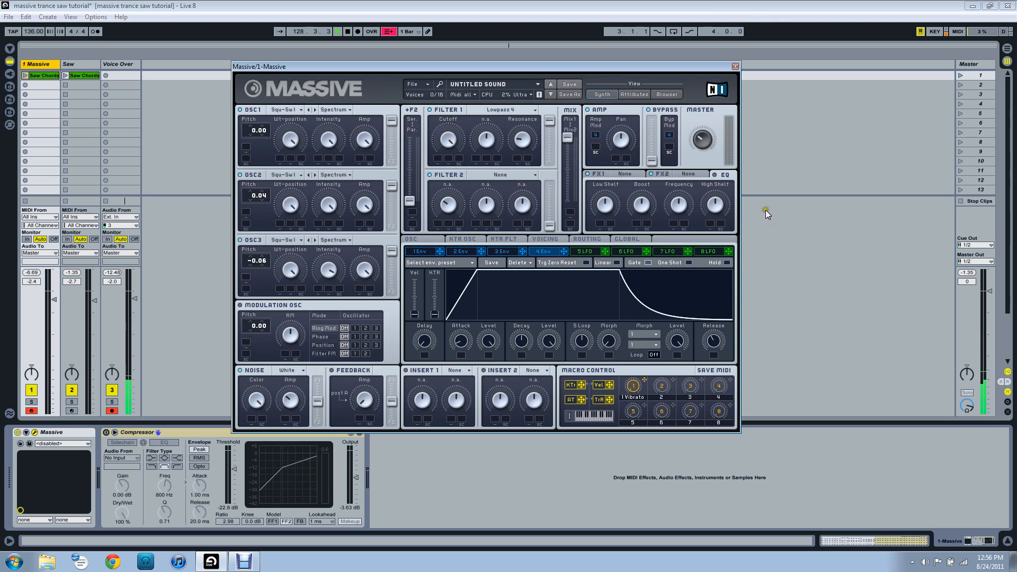
Load Reverb into the FX1 slot, lower its dry/wet mix and increase its size.
left_click(625, 175)
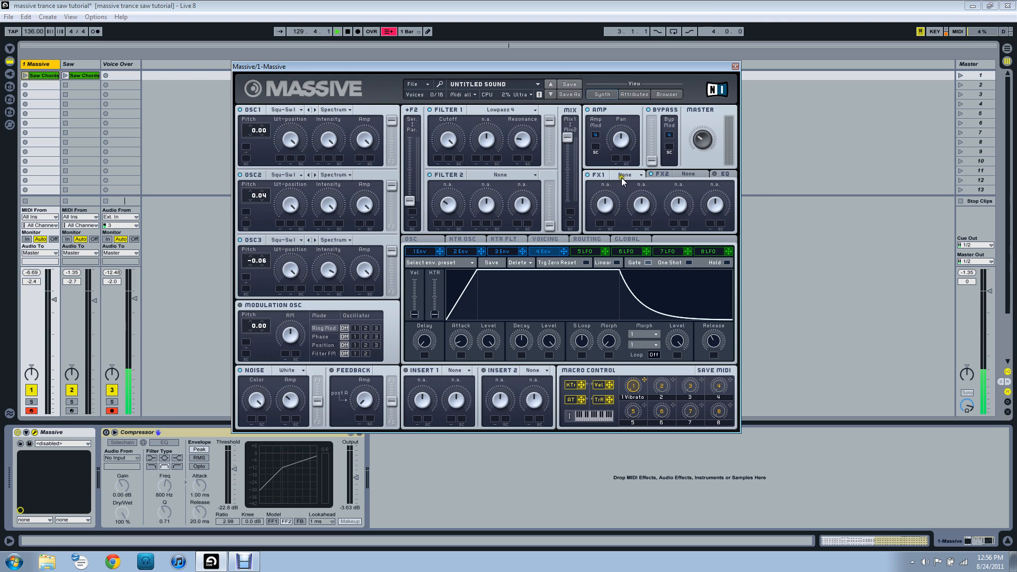
left_click(626, 180)
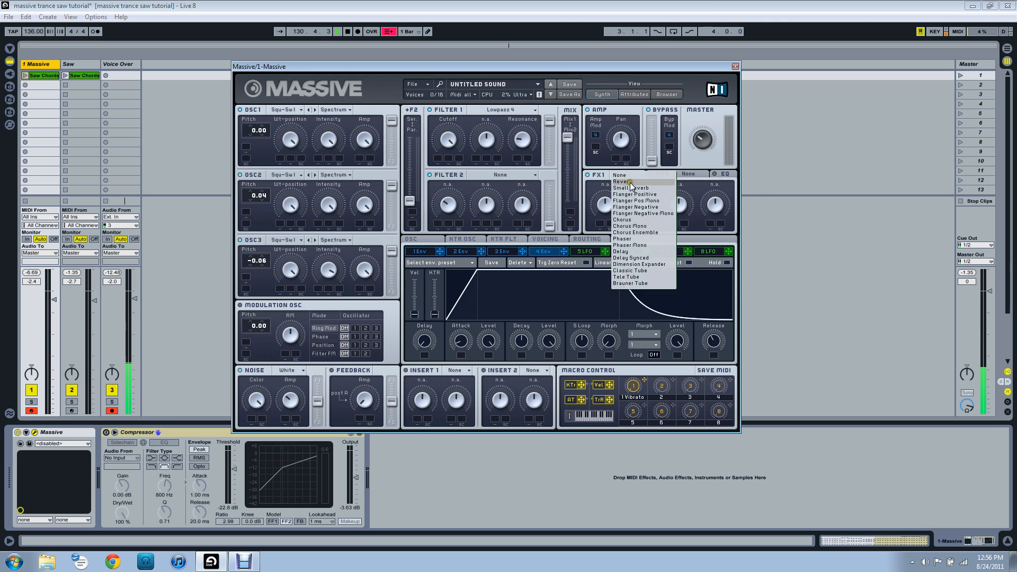
left_click(631, 196)
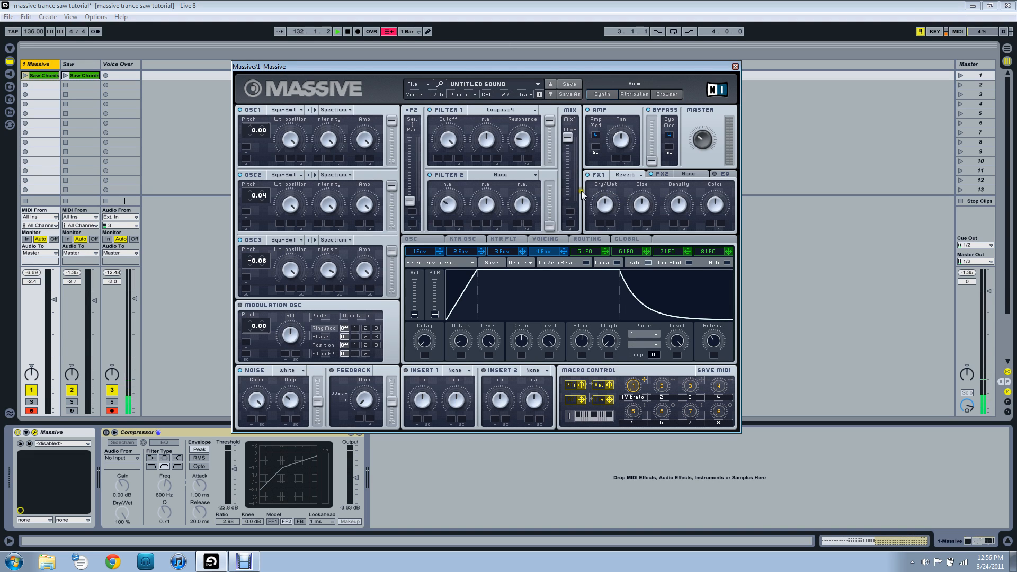
left_click(608, 199)
left_click_drag(606, 217, 606, 229)
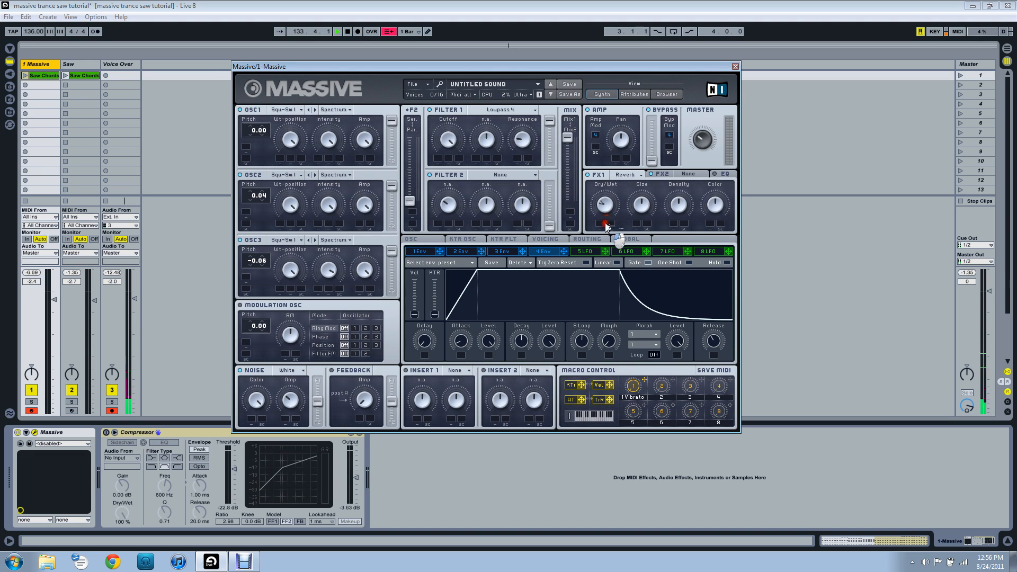
left_click(648, 204)
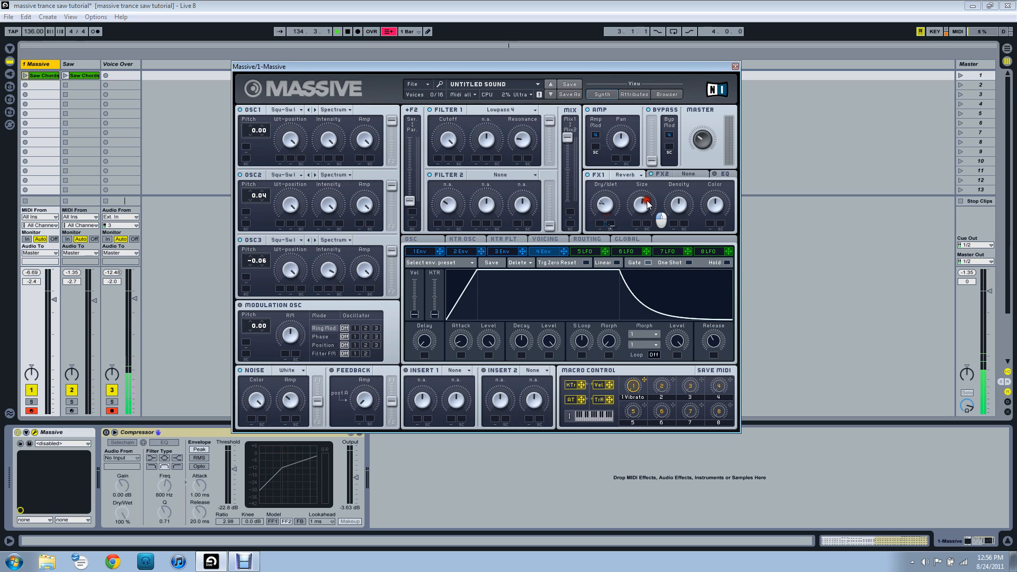
left_click_drag(647, 204, 645, 216)
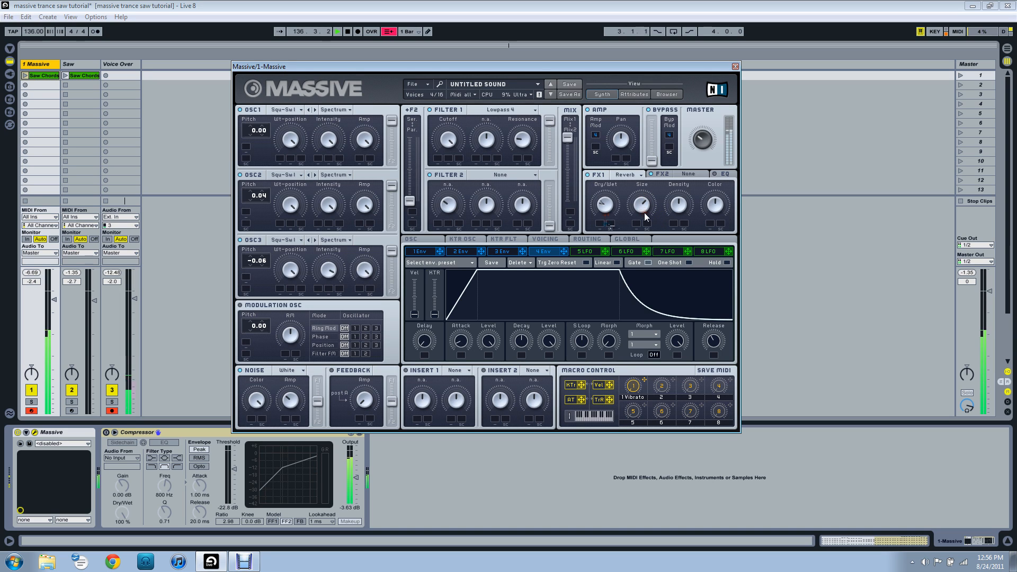
left_click(641, 208)
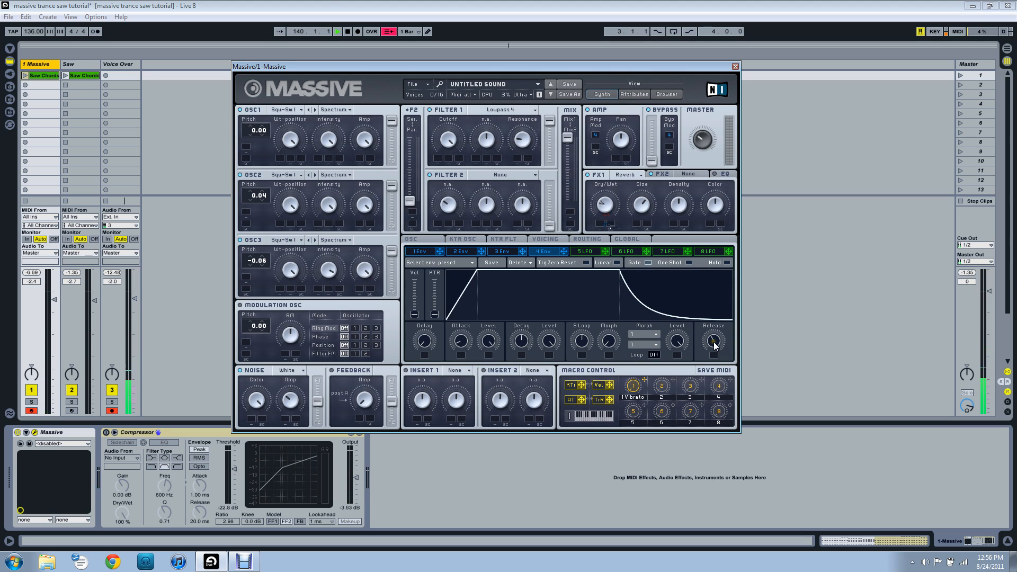
Fine-tune the release of envelope 4 by slightly shortening it.
mouse_move(713, 341)
left_mouse_down()
mouse_move(712, 370)
mouse_move(708, 346)
left_mouse_up()
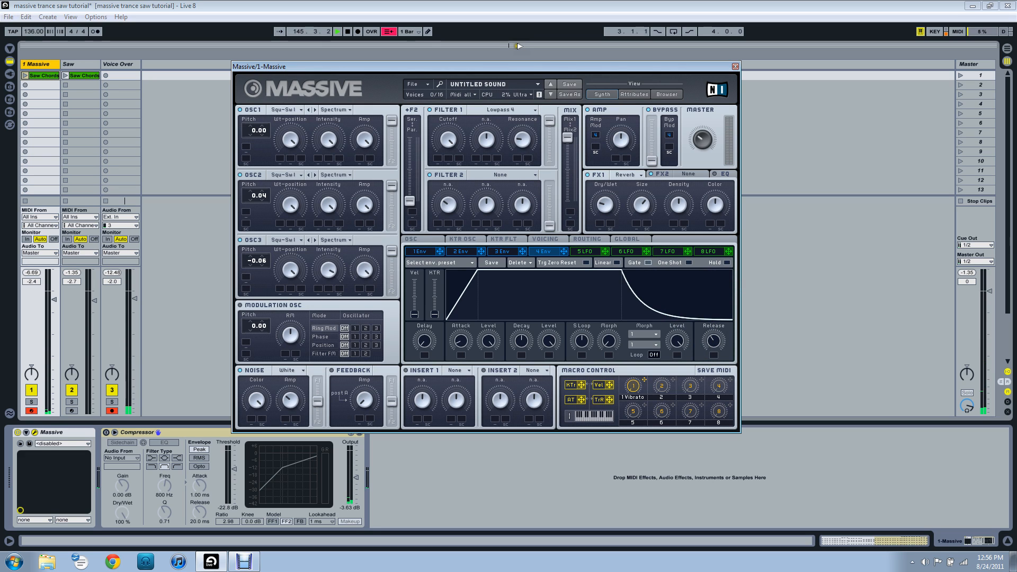
left_click_drag(519, 66, 498, 60)
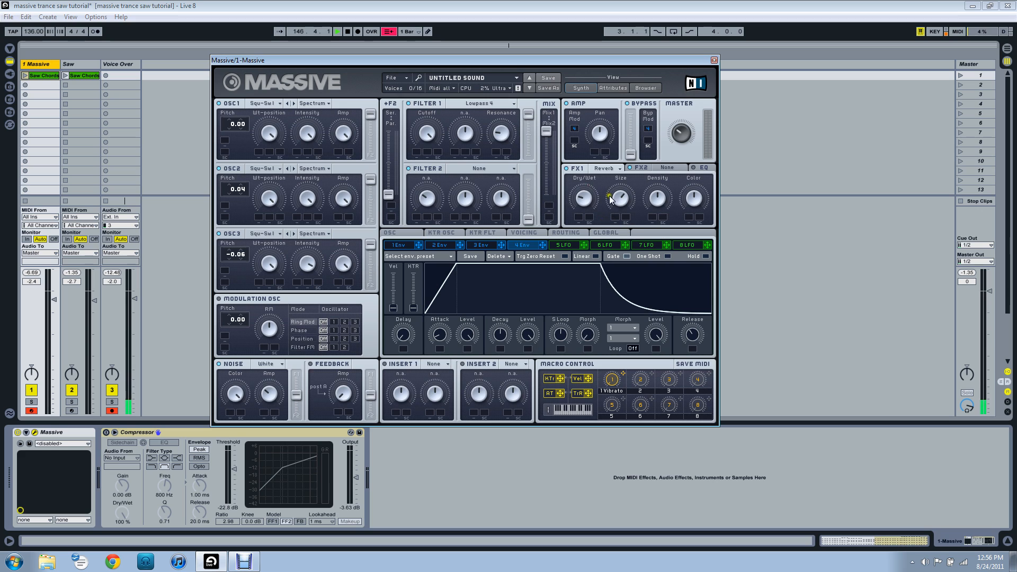
Load Delay Synced into the FX2 slot and set the left delay time's numerator to 3.
left_click(672, 168)
left_click(670, 168)
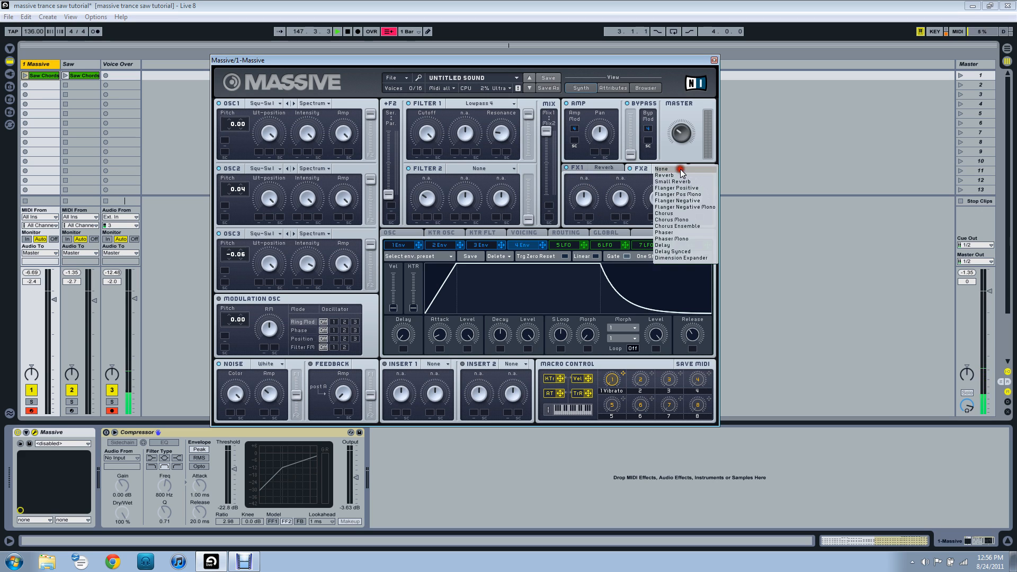
left_click(684, 255)
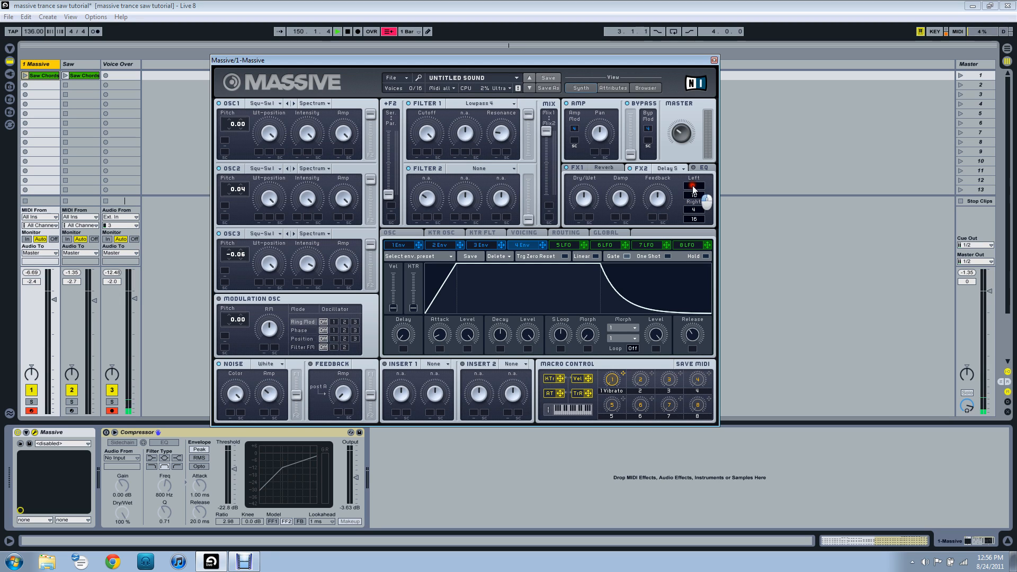
left_click_drag(693, 185, 693, 188)
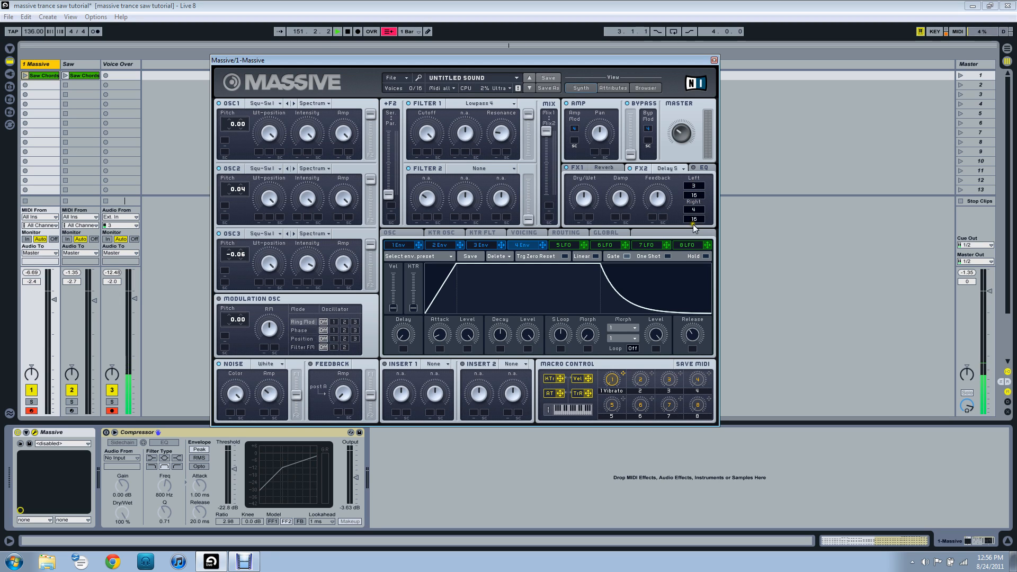
Lower the dry/wet mix of the Delay Synced effect in FX2.
left_click(585, 208)
left_click_drag(585, 216, 603, 244)
left_click_drag(512, 67, 573, 76)
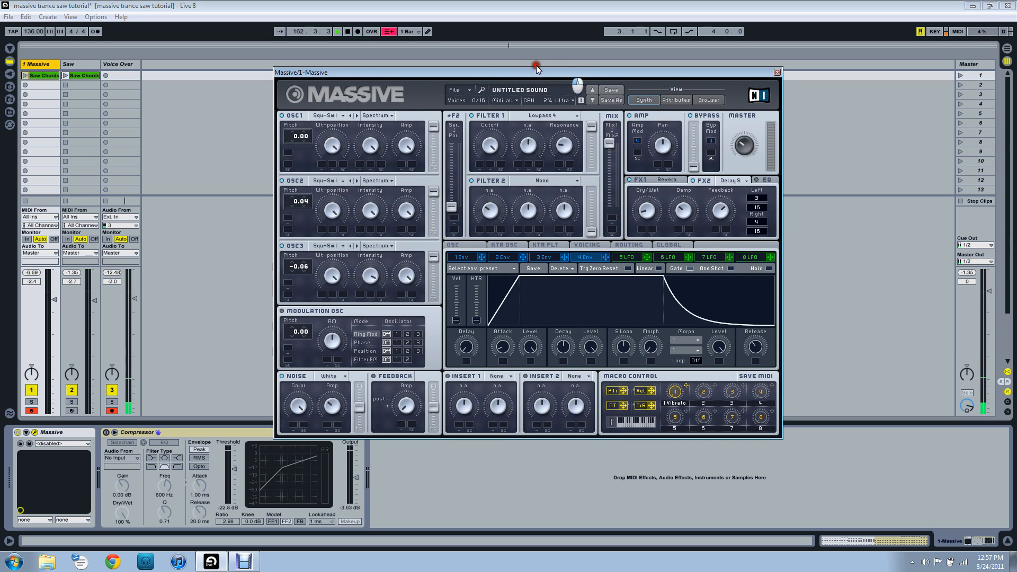
left_click_drag(498, 75, 434, 40)
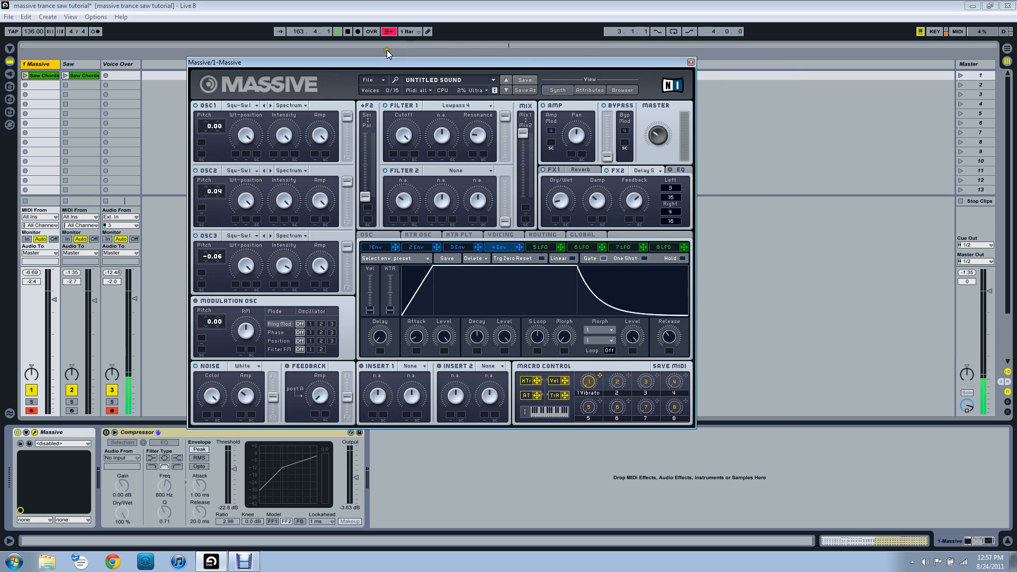
left_click_drag(508, 60, 503, 57)
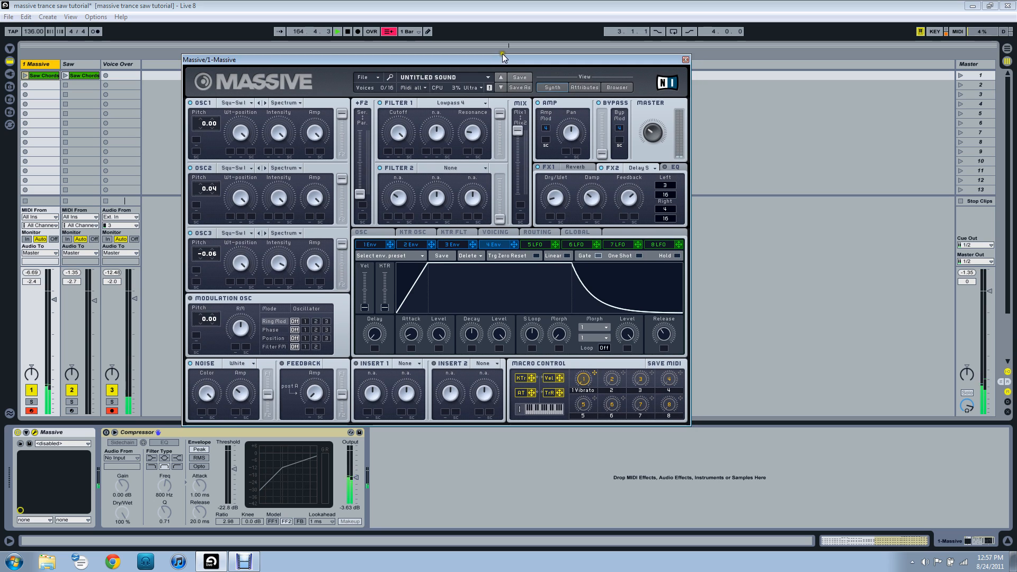
Enable Massive's EQ and shape it with a reduced low shelf and a raised high shelf.
left_click(674, 167)
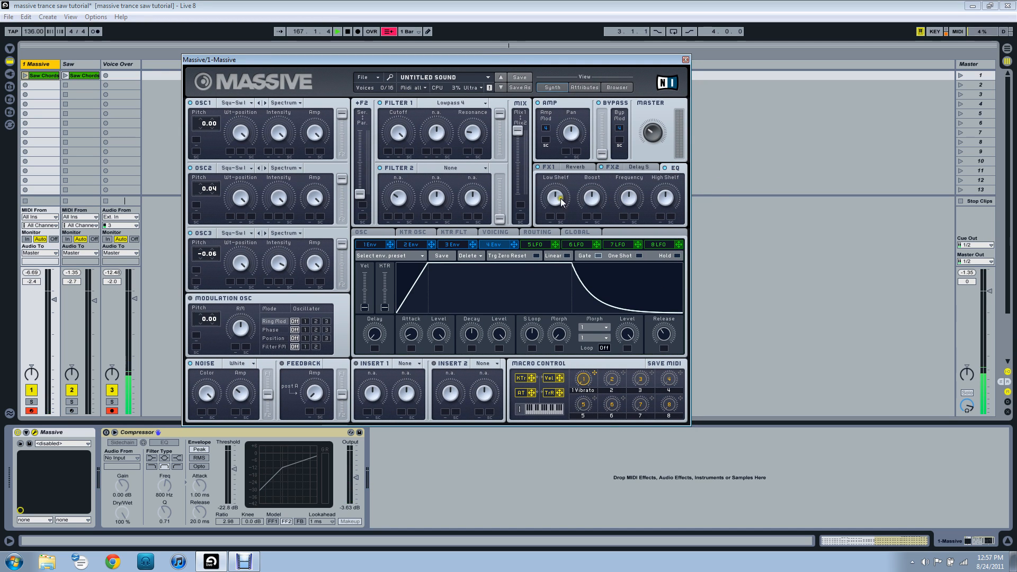
mouse_move(562, 202)
left_mouse_down()
mouse_move(555, 214)
mouse_move(627, 216)
mouse_move(556, 194)
left_mouse_up()
left_click_drag(665, 201, 665, 181)
left_click(664, 169)
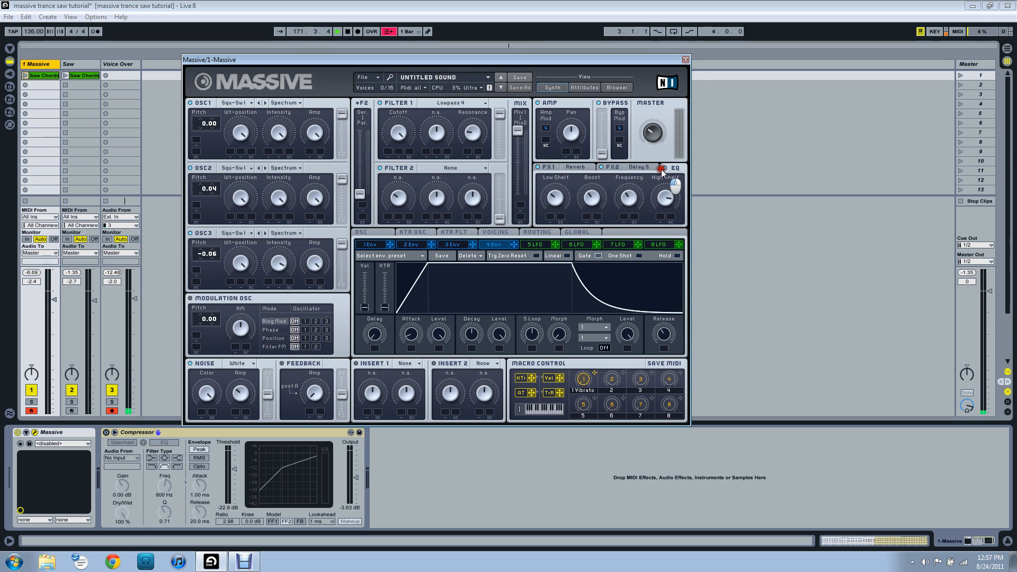
left_click_drag(667, 200, 666, 198)
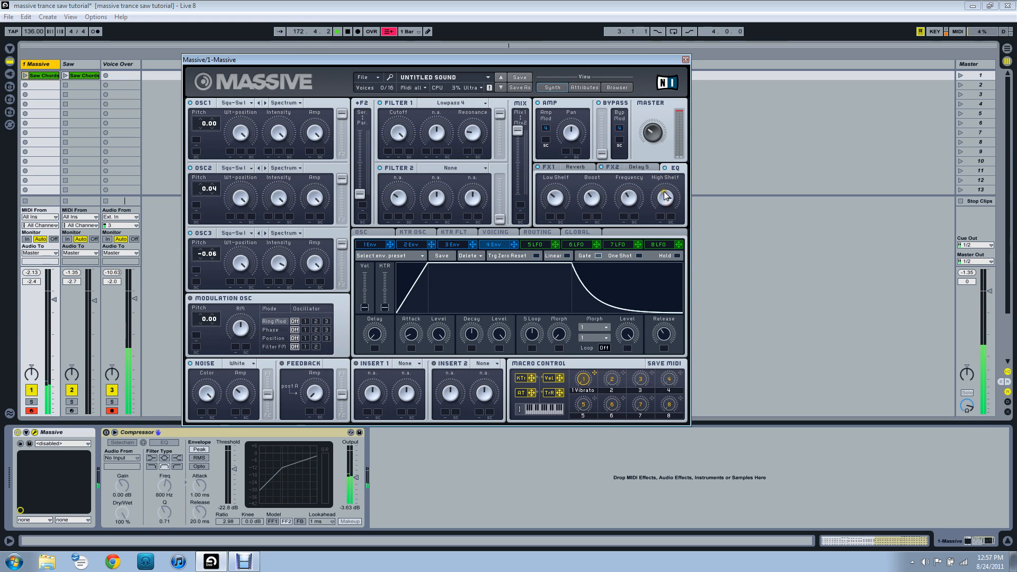
left_click_drag(462, 59, 578, 69)
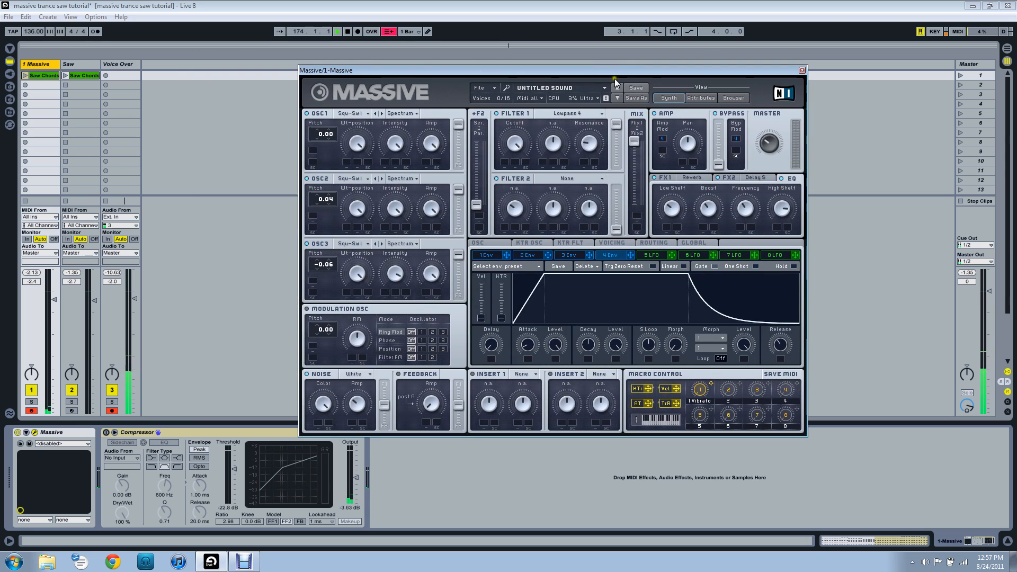
left_click(786, 209)
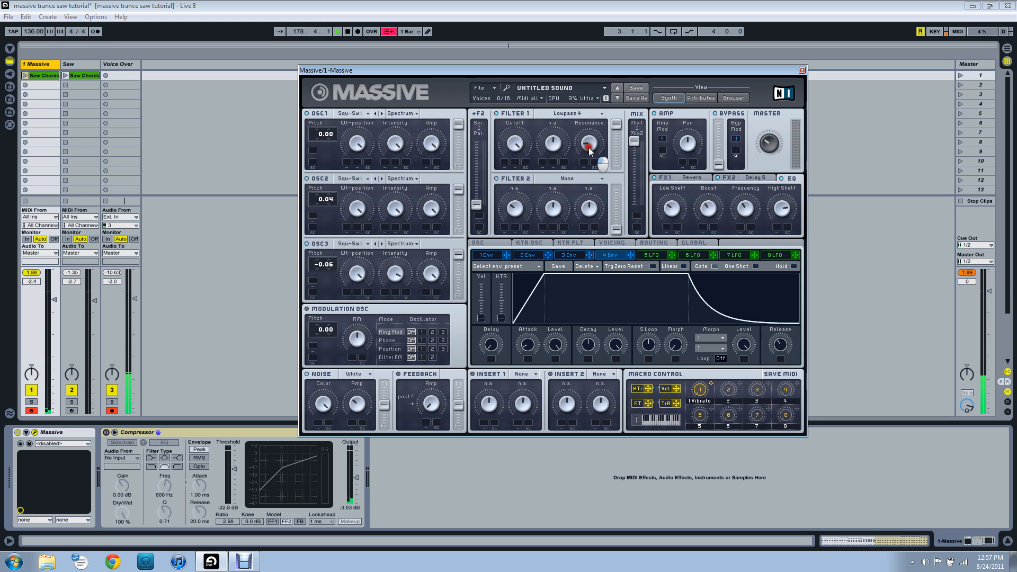
Try sweeping the cutoff of Filter 1 while the sound plays.
left_click(515, 144)
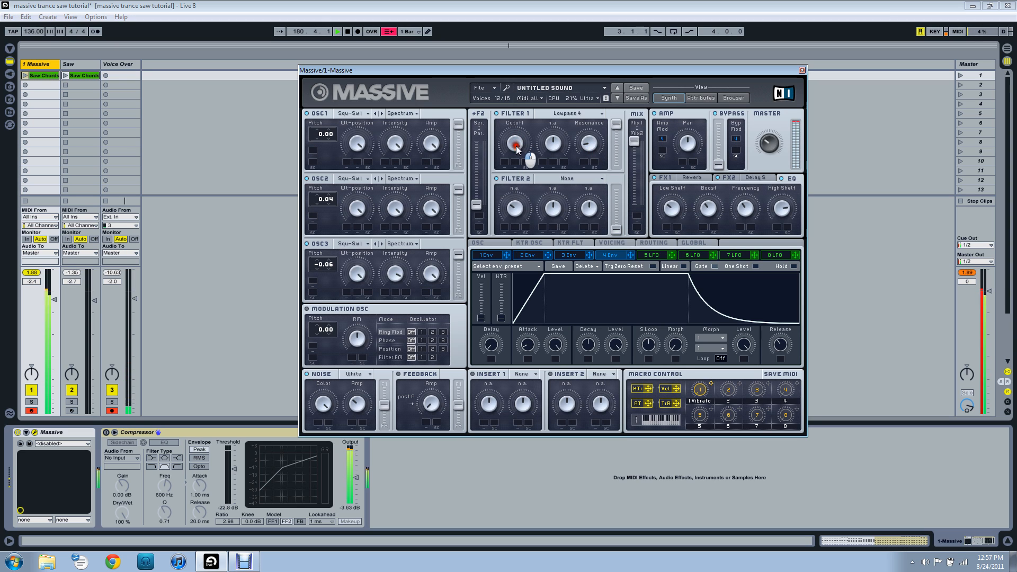
left_click(514, 191)
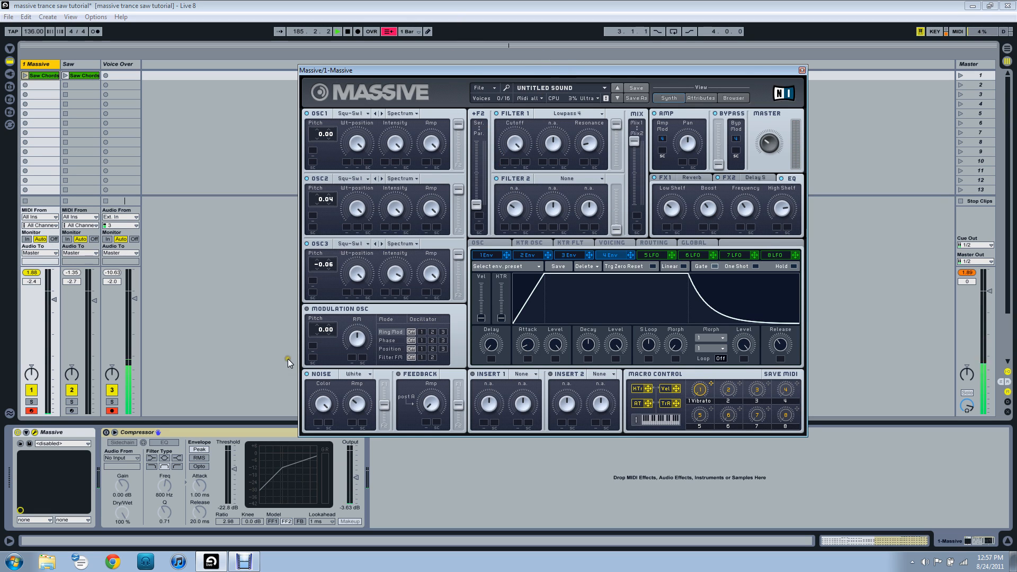
Play the Saw Chords clip on the Massive track to audition the patch without compression, and stop the clip.
left_click_drag(350, 71, 361, 64)
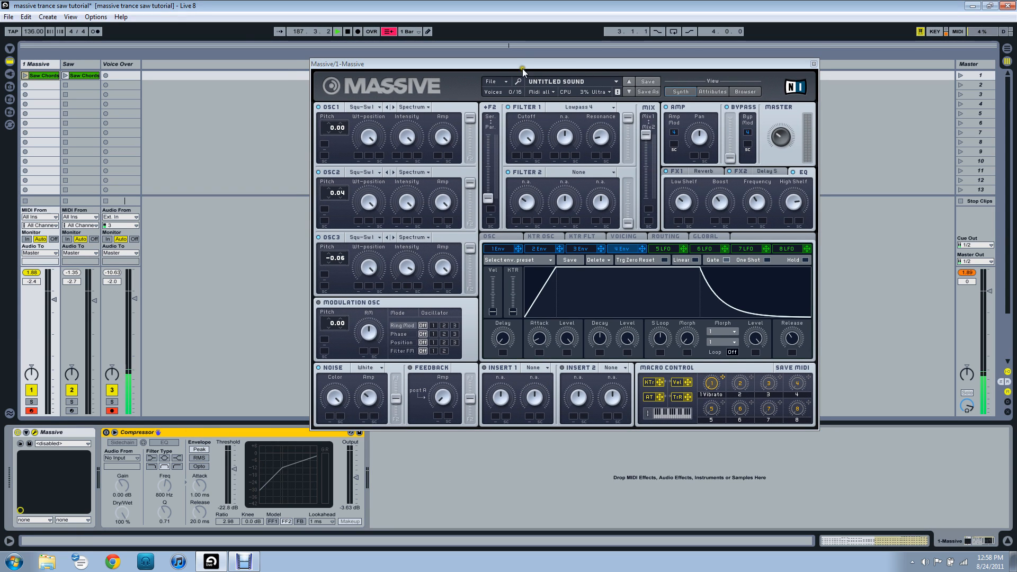
left_click_drag(524, 64, 457, 51)
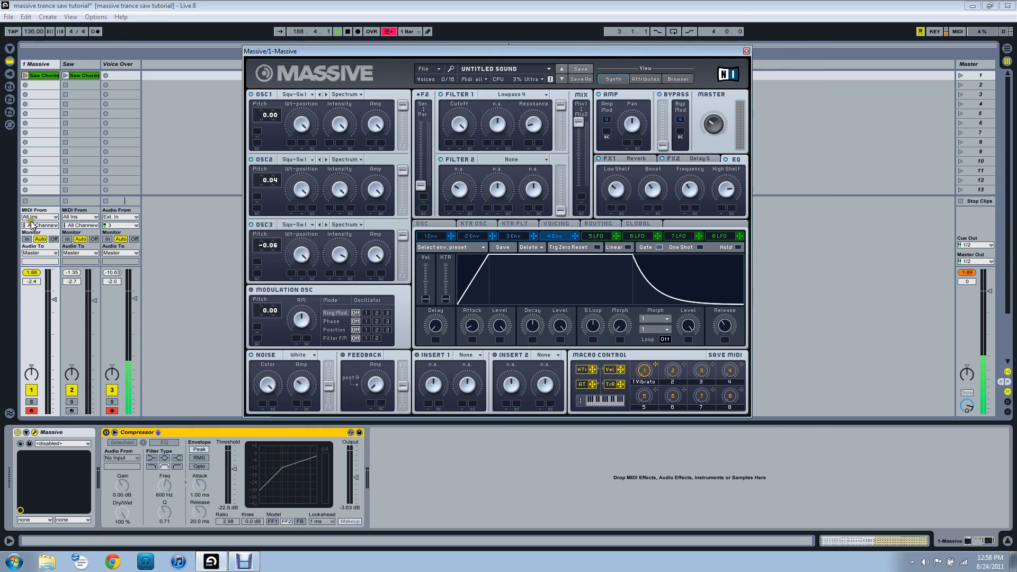
left_click(26, 77)
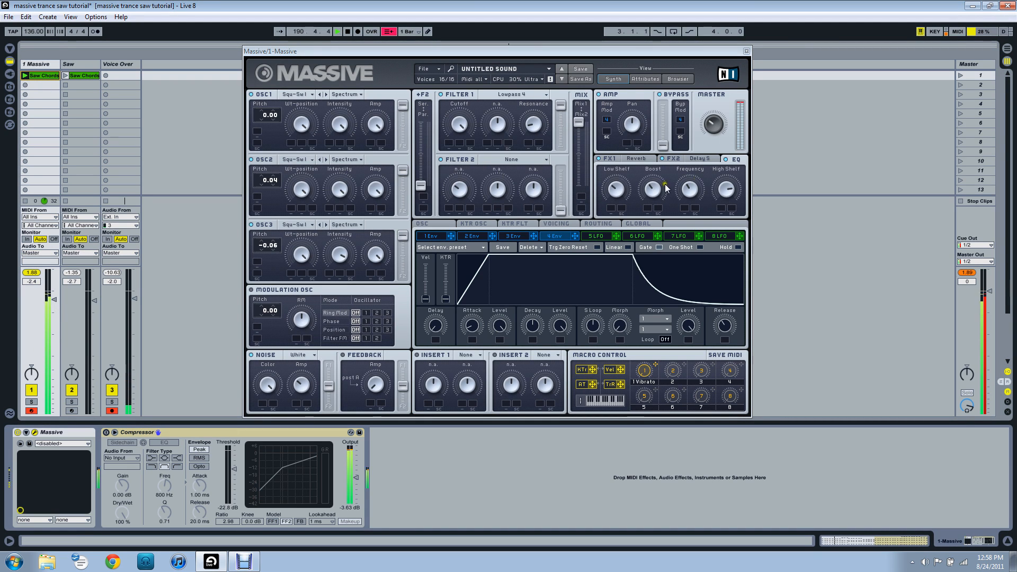
left_click(711, 128)
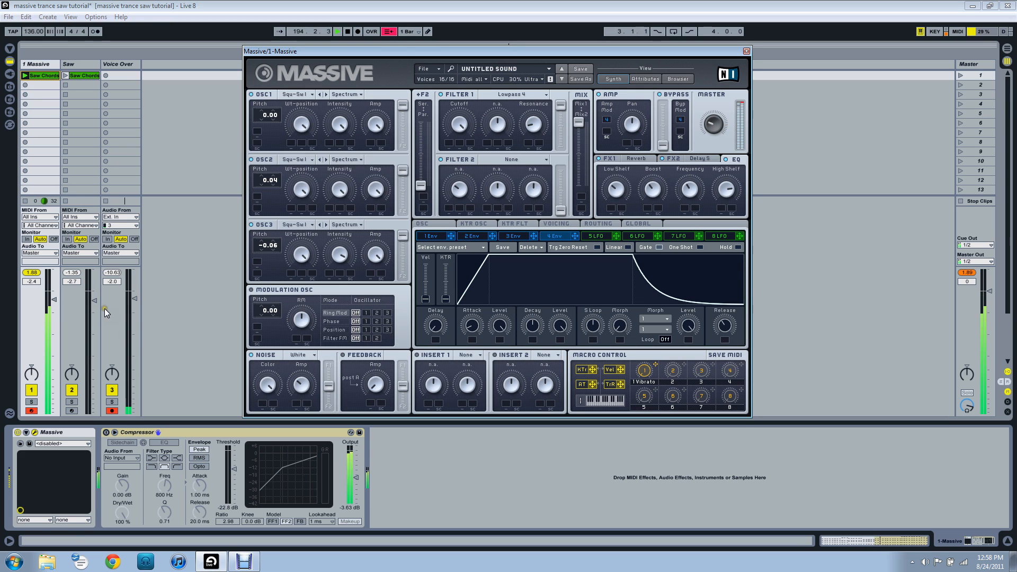
left_click(25, 201)
Turn on the Compressor on the Massive track and audition the Saw Chords clip through it, stopping playback at the end.
left_click(105, 433)
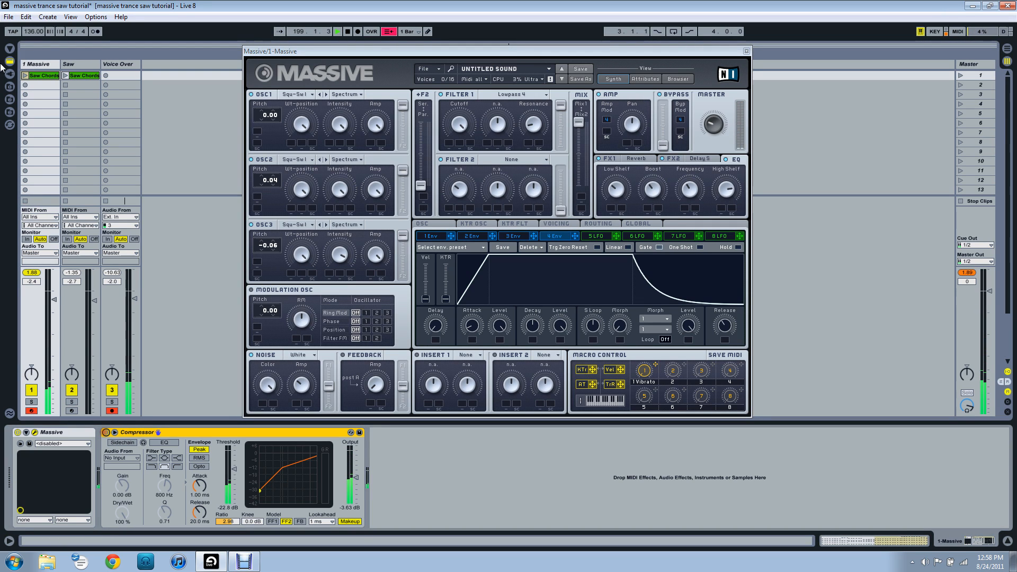
left_click(25, 76)
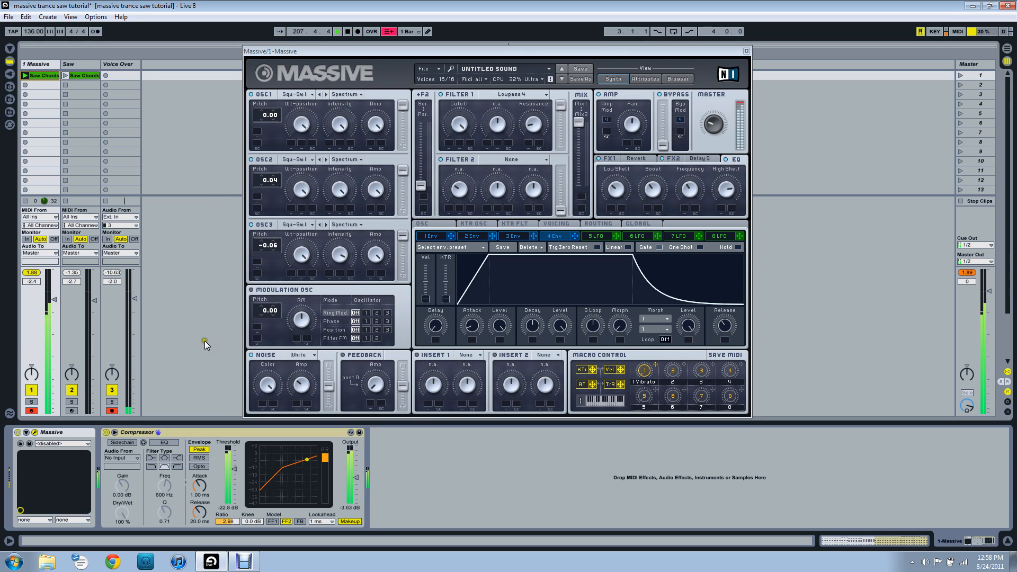
key("space")
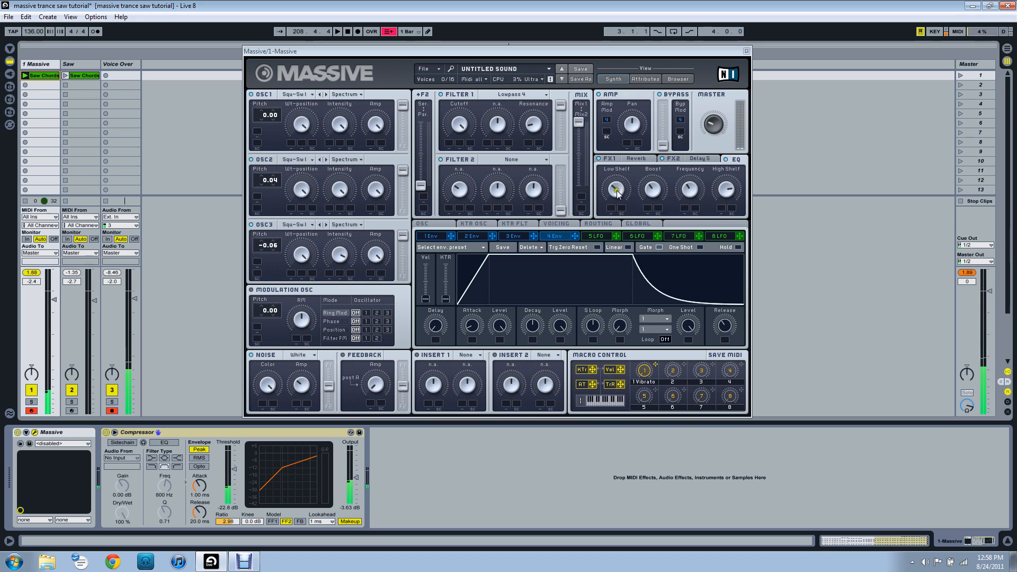
Raise the low shelf of Massive's EQ slightly.
left_click_drag(617, 190, 617, 186)
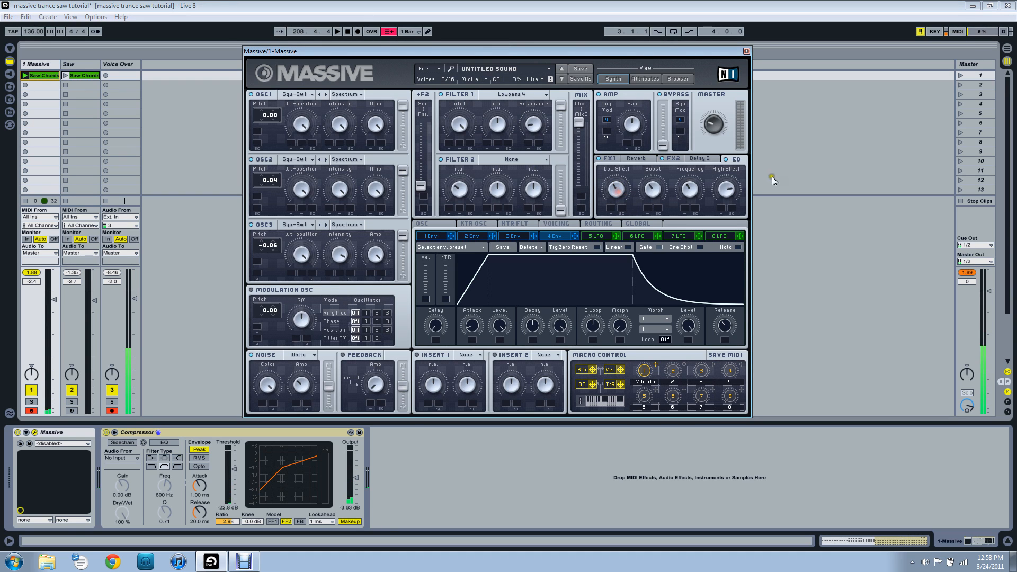
left_click_drag(383, 51, 293, 63)
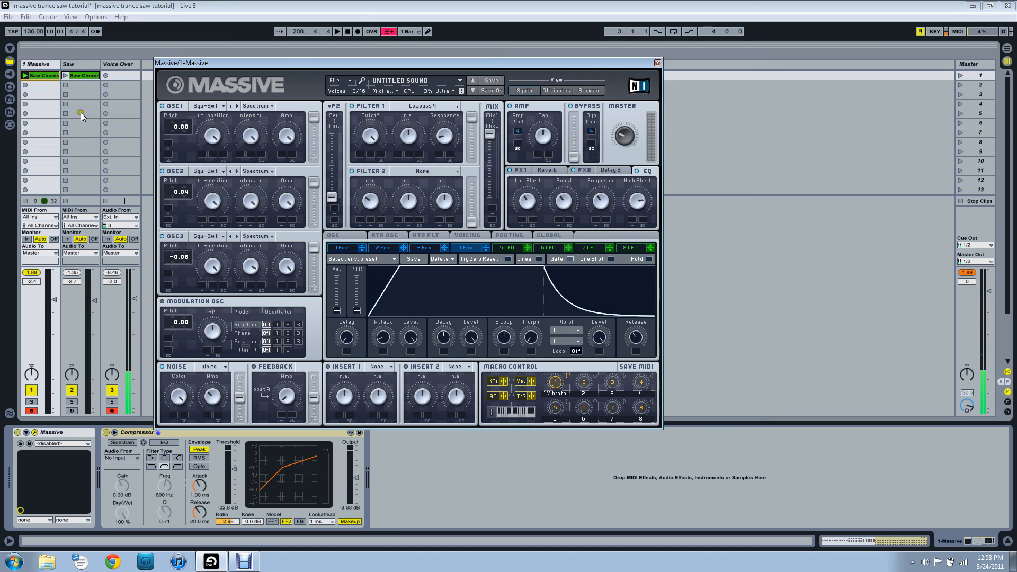
left_click_drag(501, 64, 549, 79)
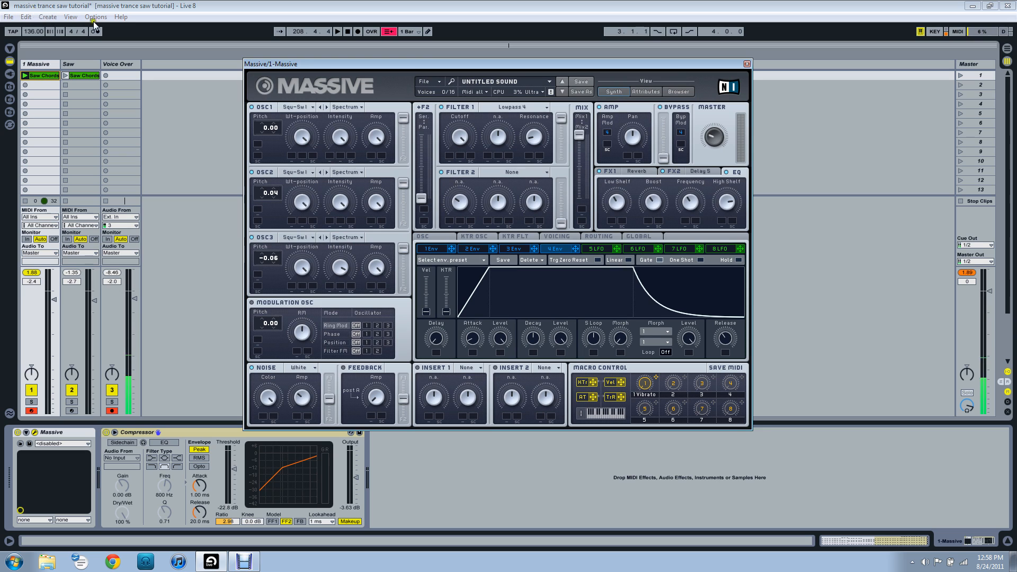
left_click_drag(335, 63, 235, 80)
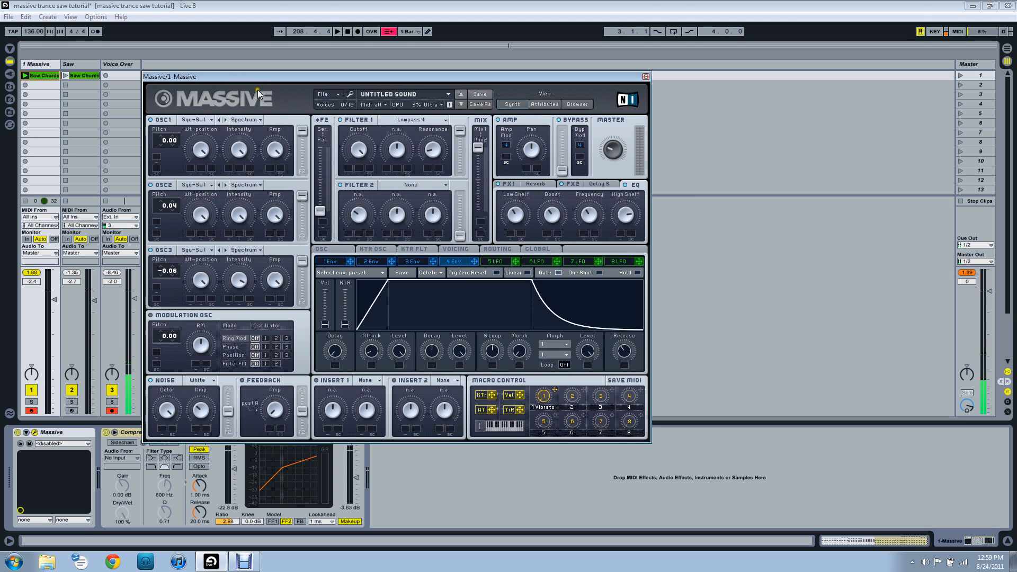